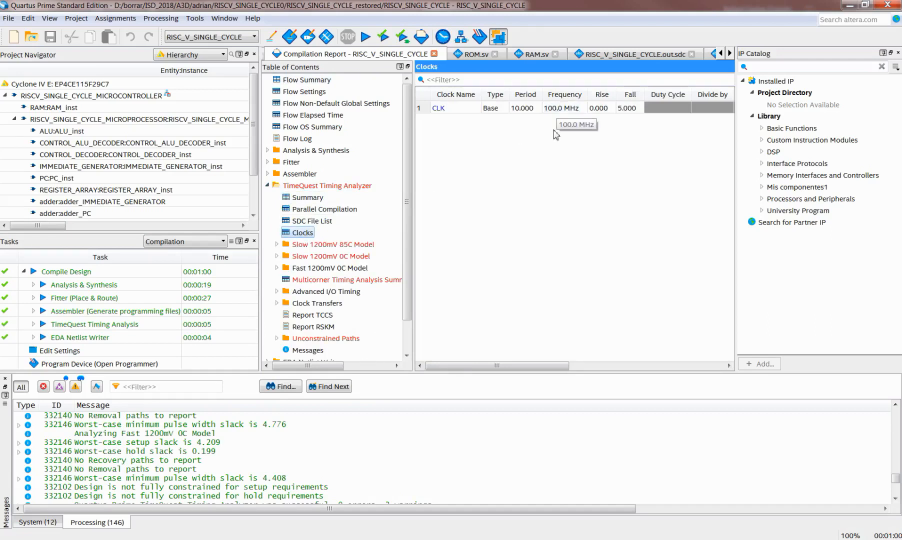
# Step: View the Fmax Summary and the worst-case Setup: 'CLK' timing paths of the Slow 1200mV 85C Model
pyautogui.click(277, 244)
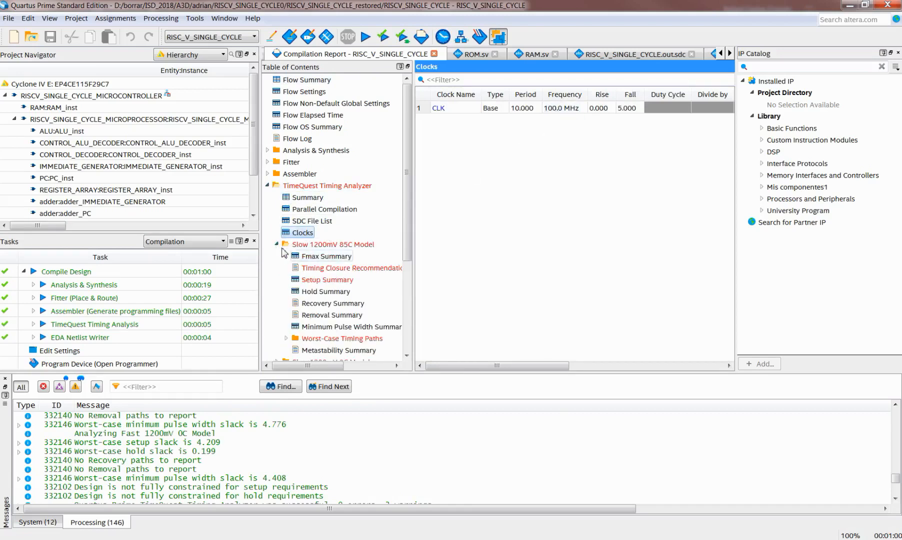
pyautogui.click(328, 256)
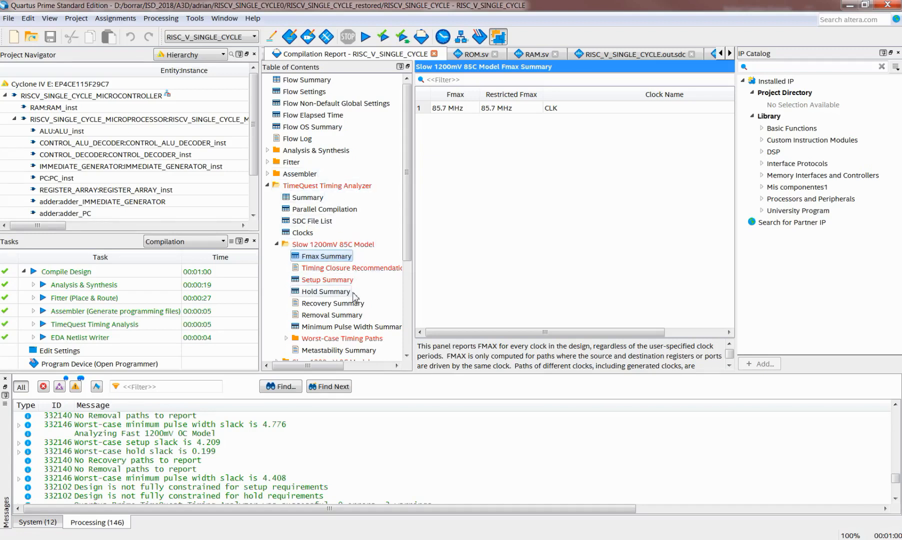
pyautogui.click(286, 339)
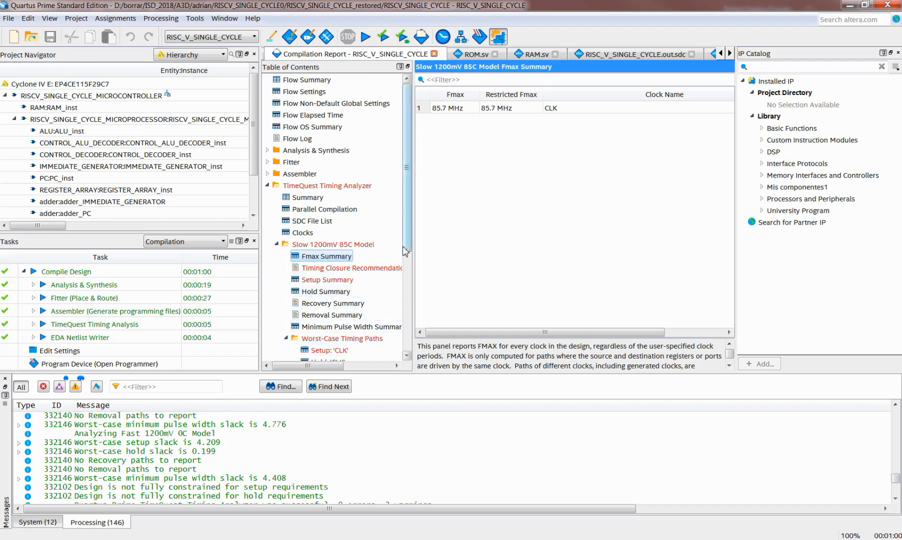
pyautogui.moveTo(408, 245); pyautogui.dragTo(407, 286)
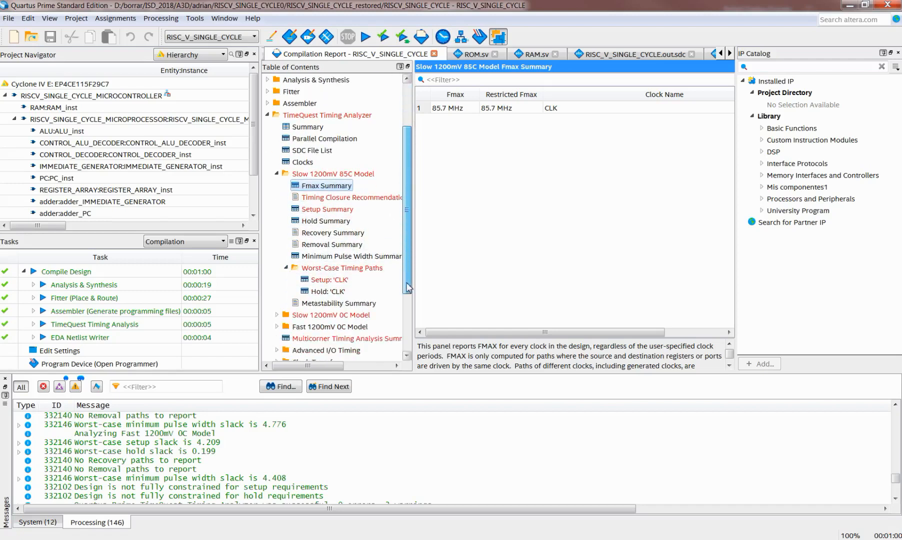
pyautogui.click(328, 280)
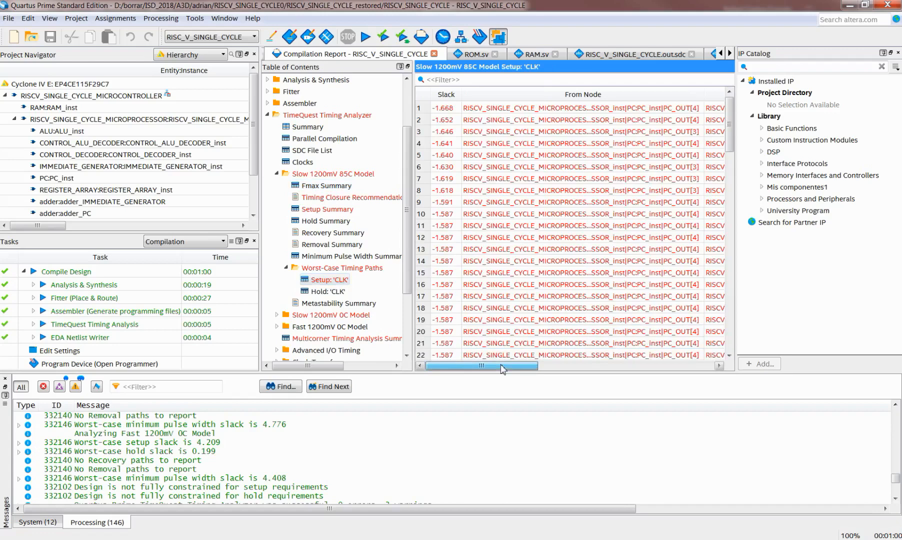
# Step: Examine the slack, From Node and To Node of the worst setup paths for CLK, starting with the first row
pyautogui.moveTo(502, 370)
pyautogui.mouseDown()
pyautogui.moveTo(680, 370)
pyautogui.moveTo(573, 379)
pyautogui.moveTo(508, 371)
pyautogui.mouseUp()
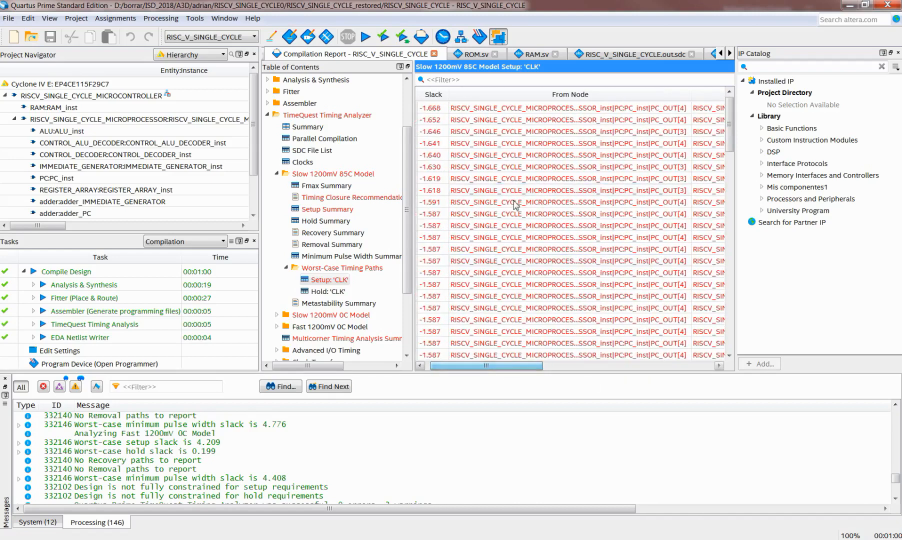
pyautogui.click(507, 108)
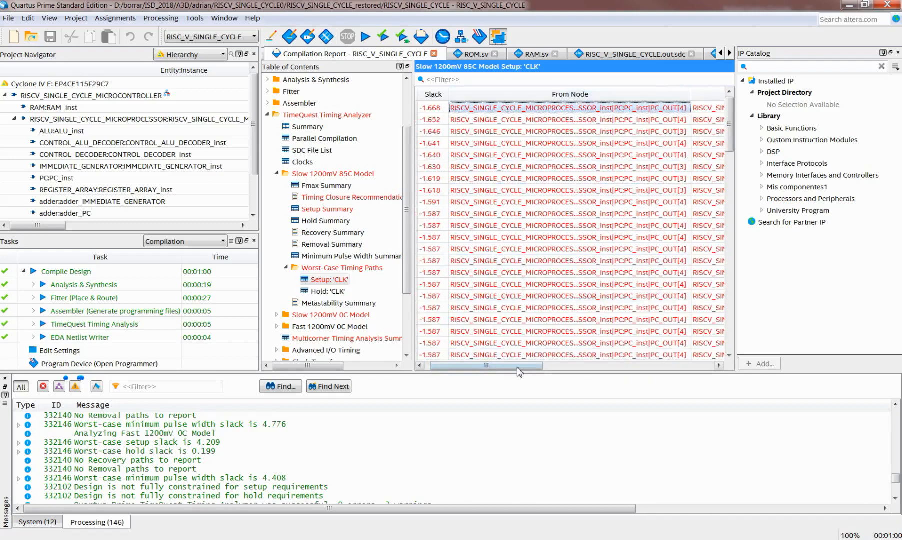
pyautogui.moveTo(515, 370); pyautogui.dragTo(573, 369)
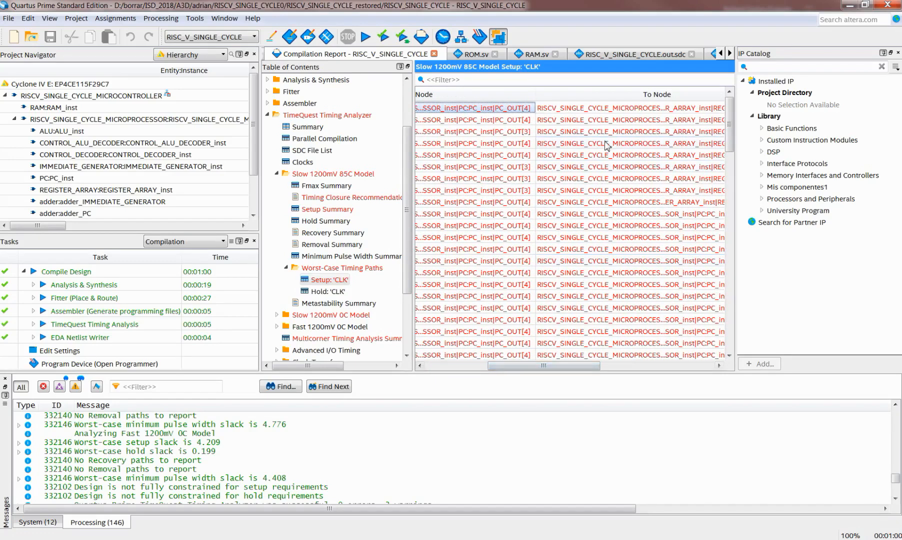
pyautogui.click(612, 110)
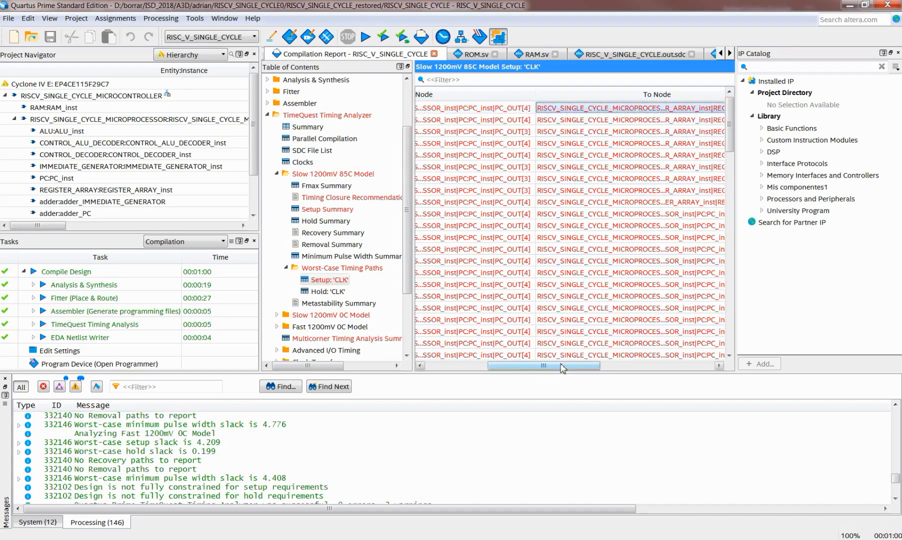
pyautogui.moveTo(564, 369); pyautogui.dragTo(498, 368)
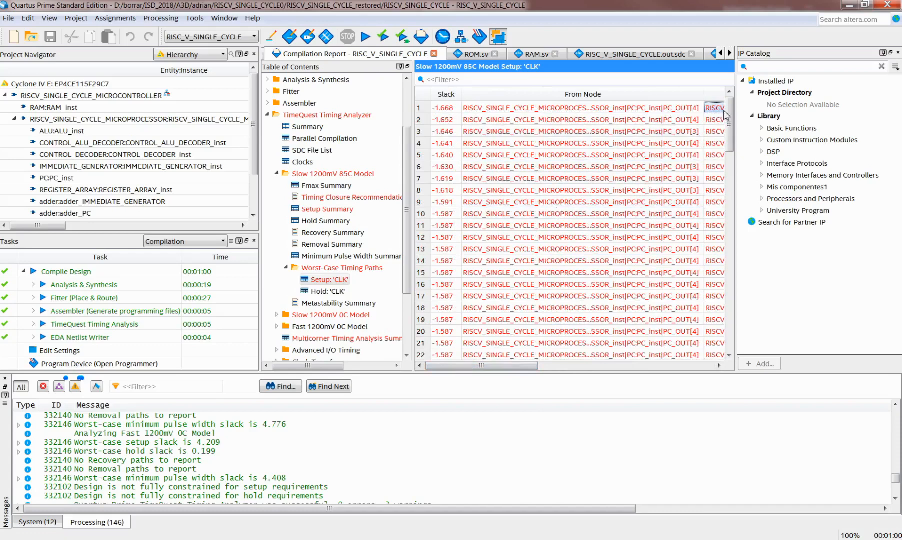
pyautogui.moveTo(731, 113); pyautogui.dragTo(731, 140)
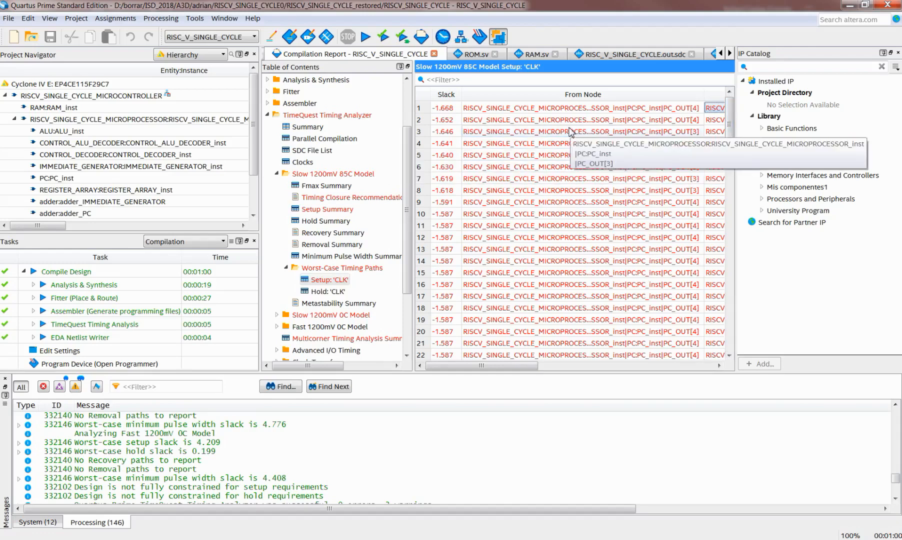
pyautogui.click(525, 110)
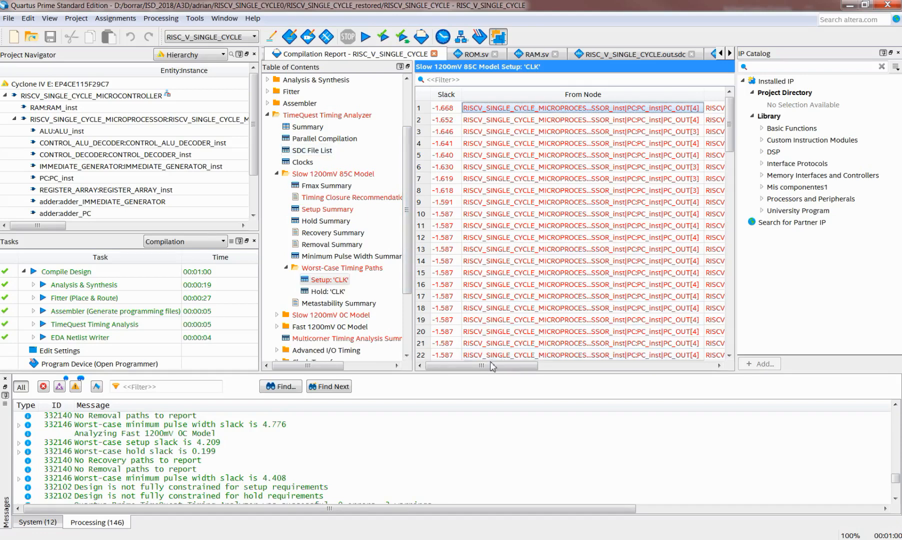
pyautogui.moveTo(493, 372); pyautogui.dragTo(512, 372)
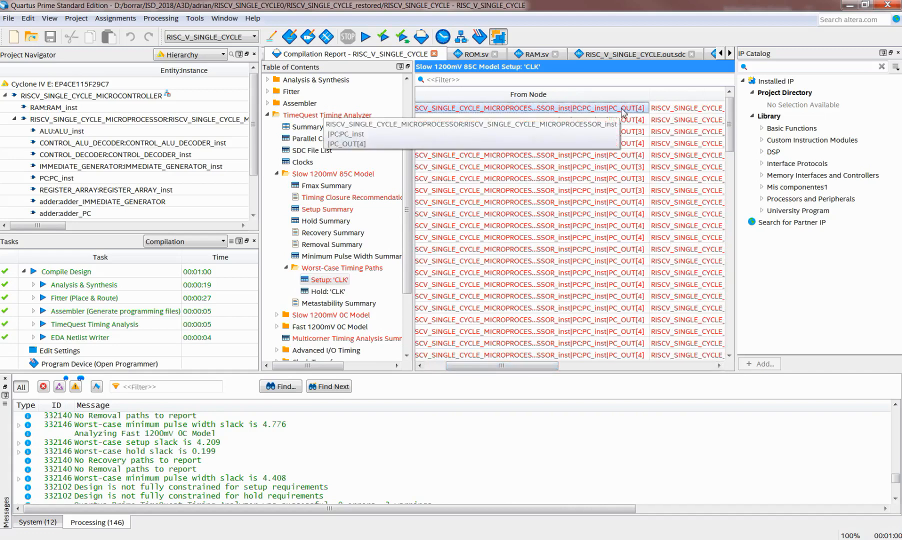
pyautogui.moveTo(545, 371); pyautogui.dragTo(633, 371)
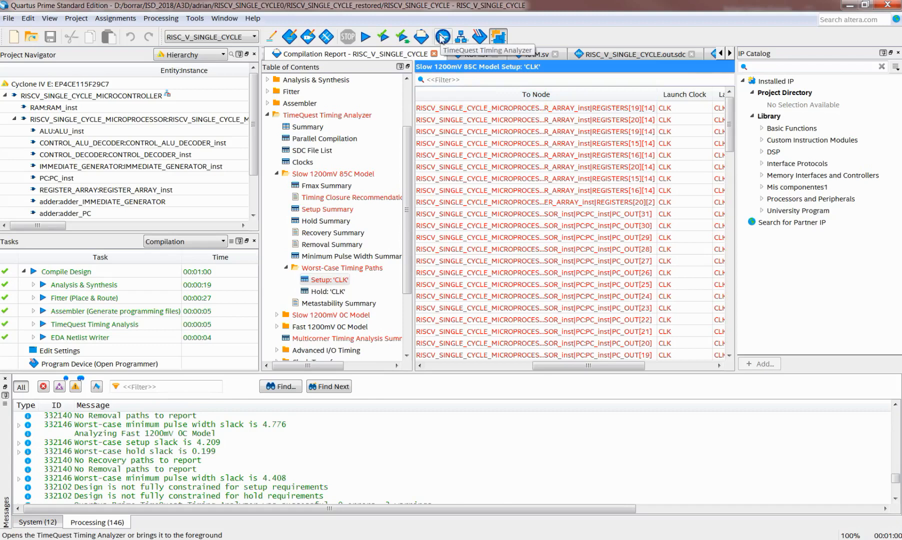
# Step: Switch to the TimeQuest Timing Analyzer and generate the Setup Summary report
pyautogui.click(442, 37)
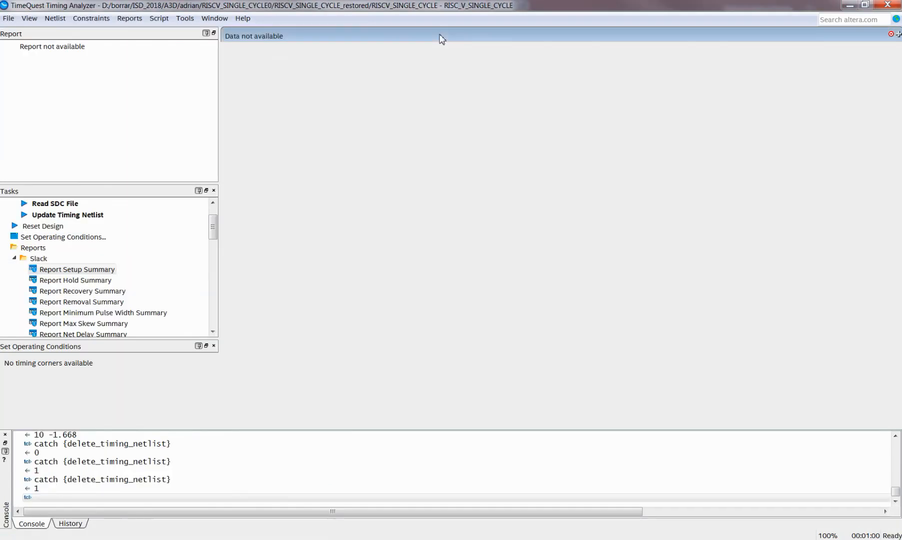
pyautogui.moveTo(210, 228); pyautogui.dragTo(210, 226)
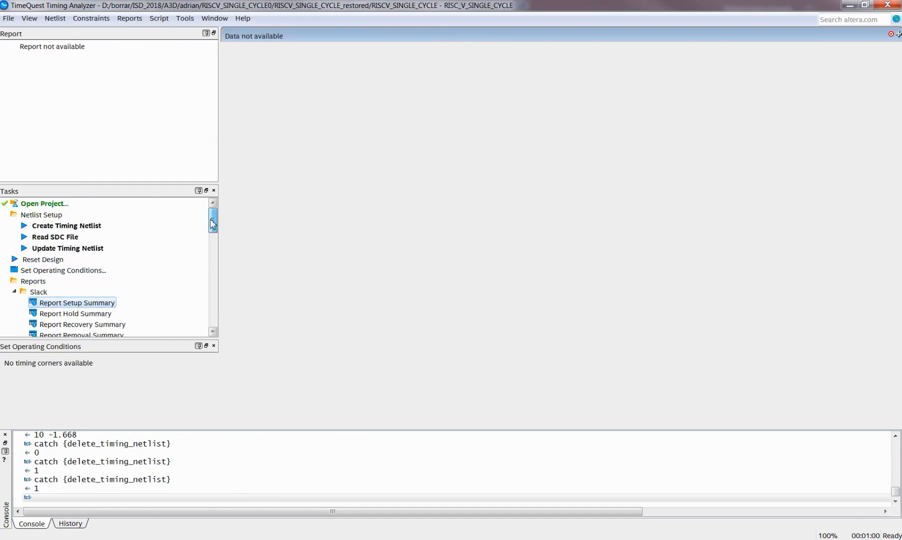
pyautogui.doubleClick(65, 307)
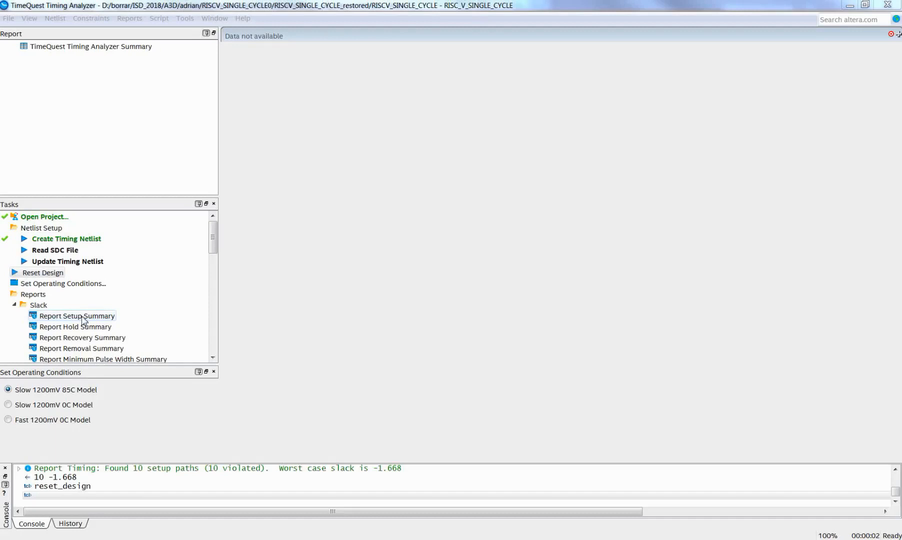
pyautogui.doubleClick(80, 316)
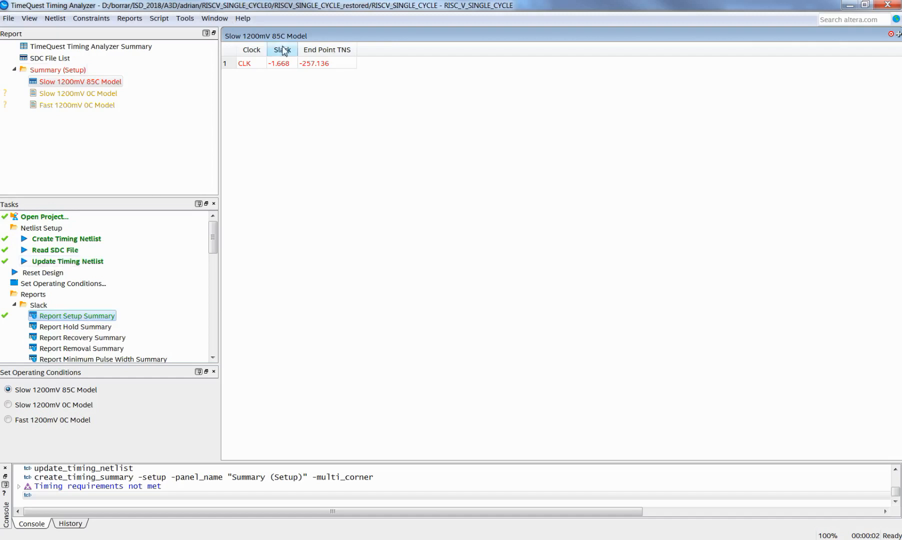
# Step: Report the timing of the CLK clock for Setup analysis with 10 paths and Full path detail
pyautogui.rightClick(255, 62)
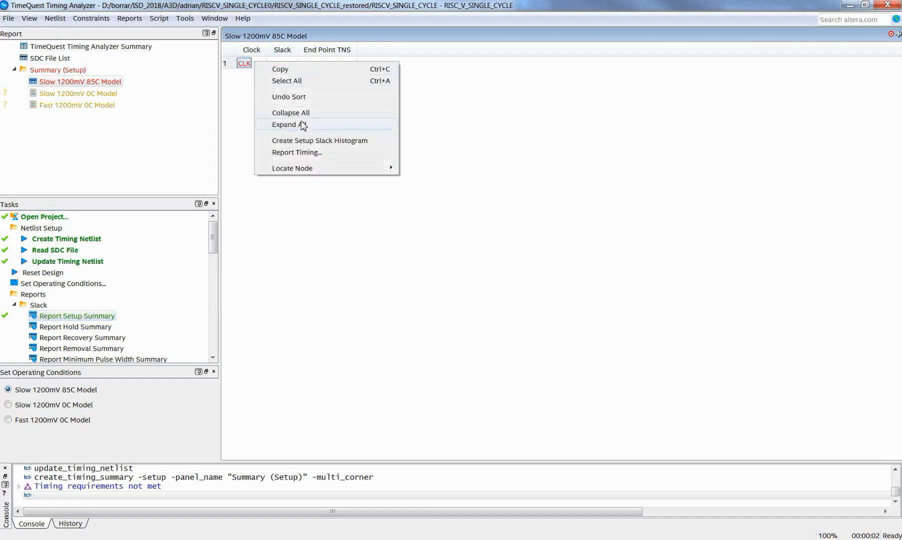
pyautogui.click(305, 153)
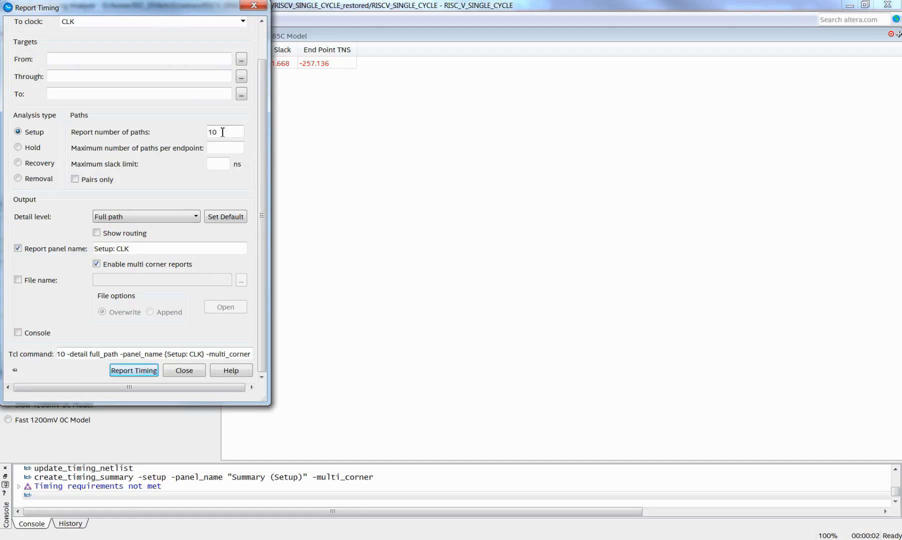
pyautogui.click(134, 371)
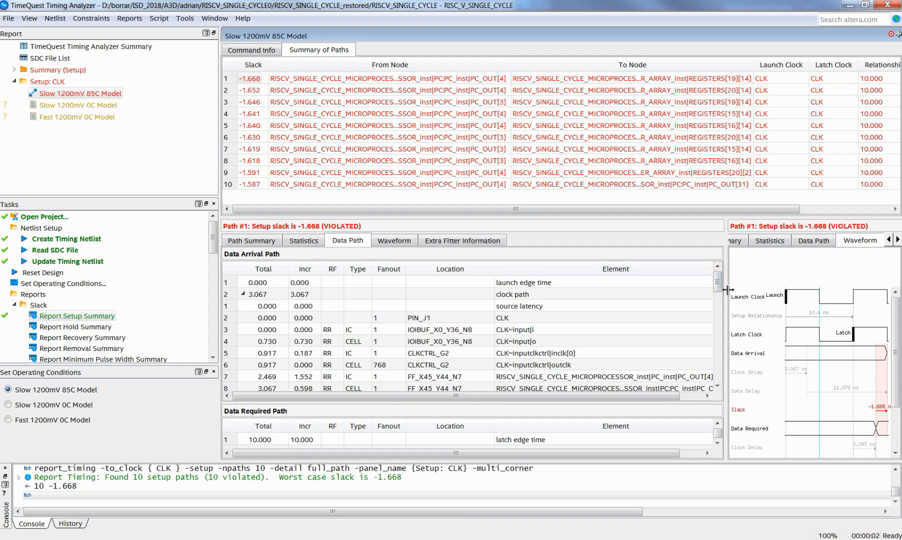
# Step: Examine path #1's arrival data, required data and waveform, resizing the panes to see each and restoring their layout
pyautogui.moveTo(577, 403); pyautogui.dragTo(575, 352)
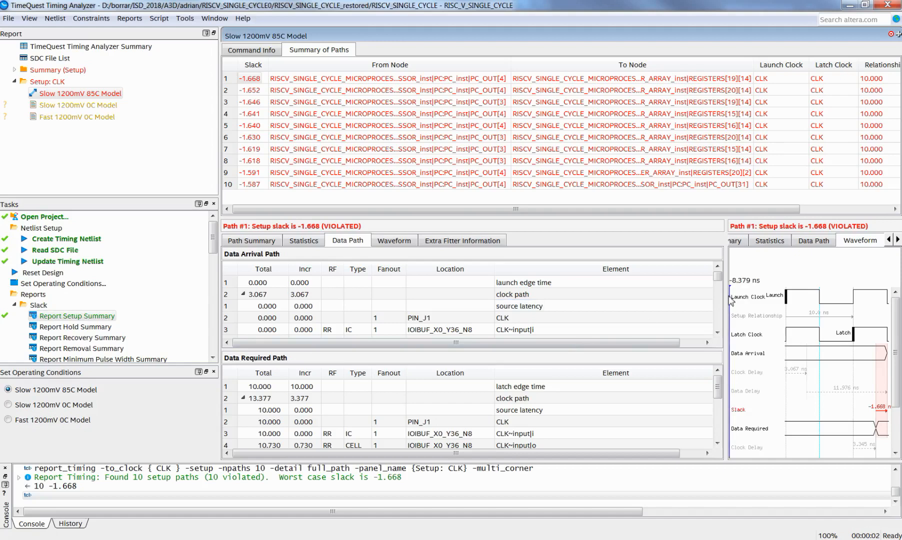
pyautogui.moveTo(726, 302); pyautogui.dragTo(517, 310)
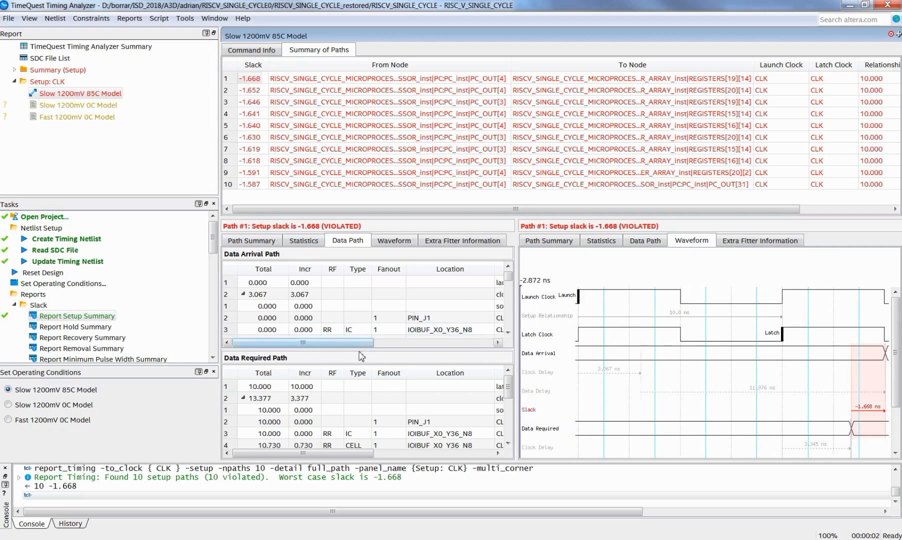
pyautogui.moveTo(373, 350); pyautogui.dragTo(376, 403)
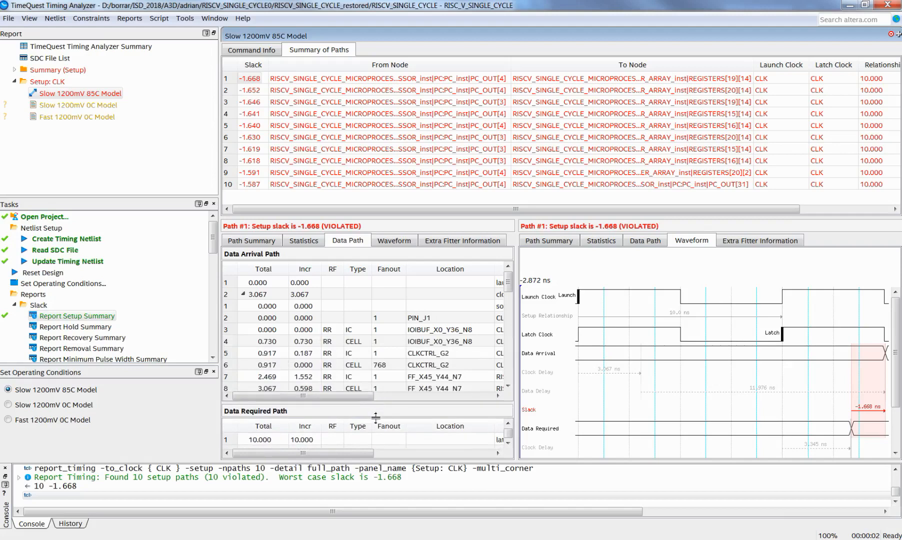
pyautogui.moveTo(518, 335); pyautogui.dragTo(758, 346)
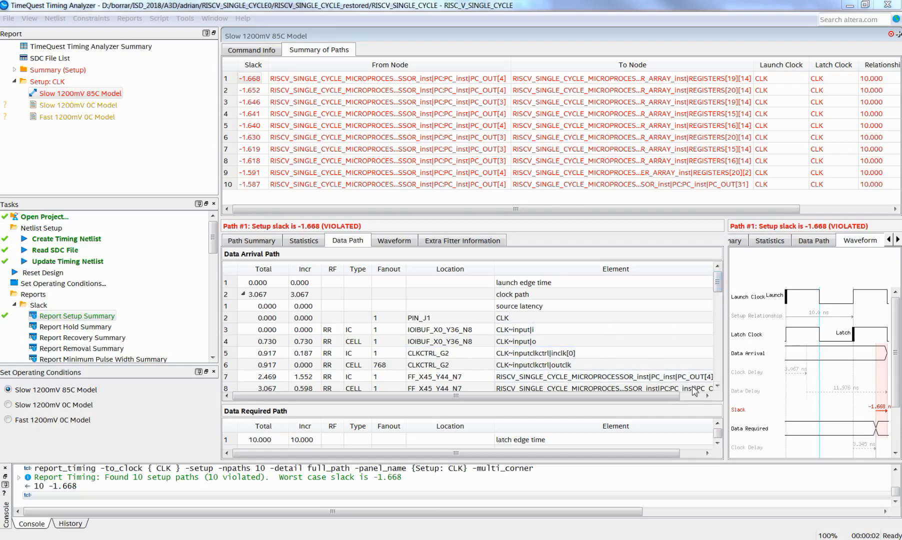
# Step: Examine path #1's Data Arrival Path from the clock input through the program counter to the ROM elements
pyautogui.click(717, 387)
pyautogui.click(718, 387)
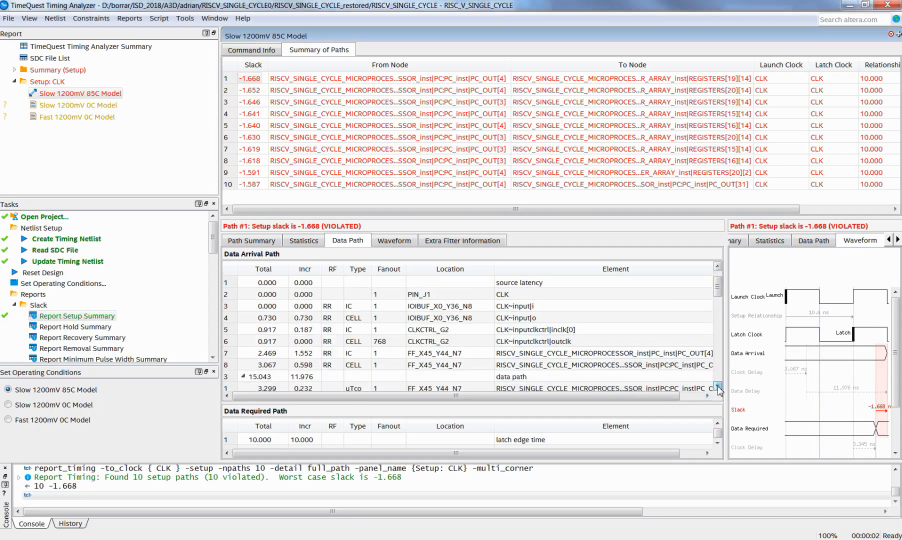
pyautogui.click(609, 369)
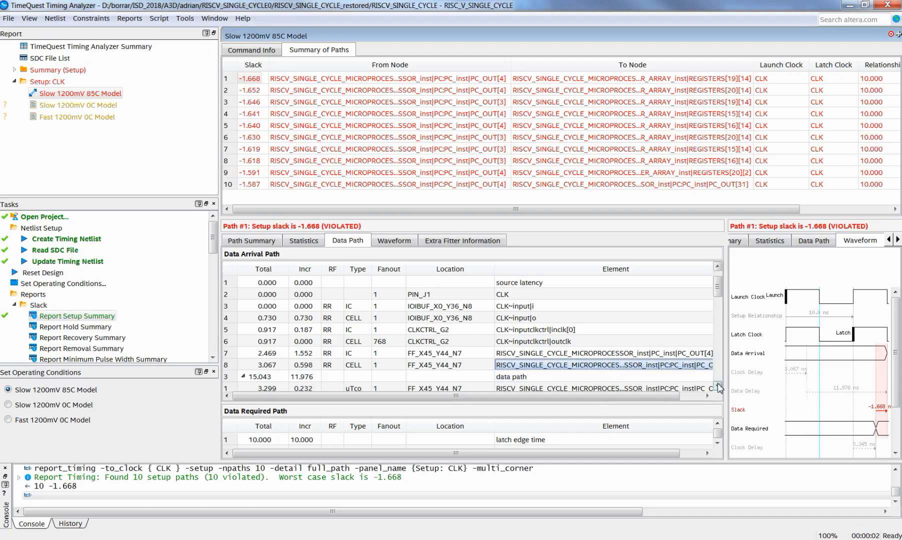
pyautogui.doubleClick(718, 386)
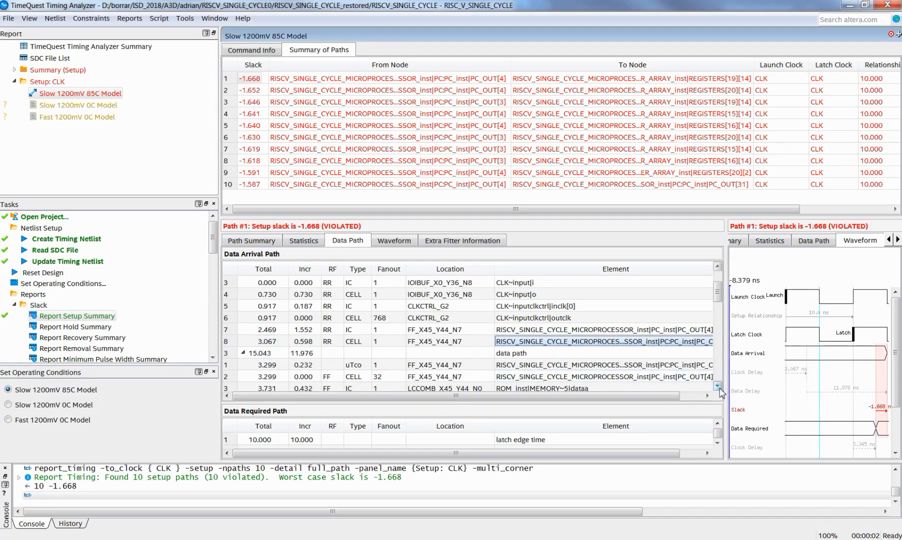
pyautogui.click(717, 386)
pyautogui.click(718, 386)
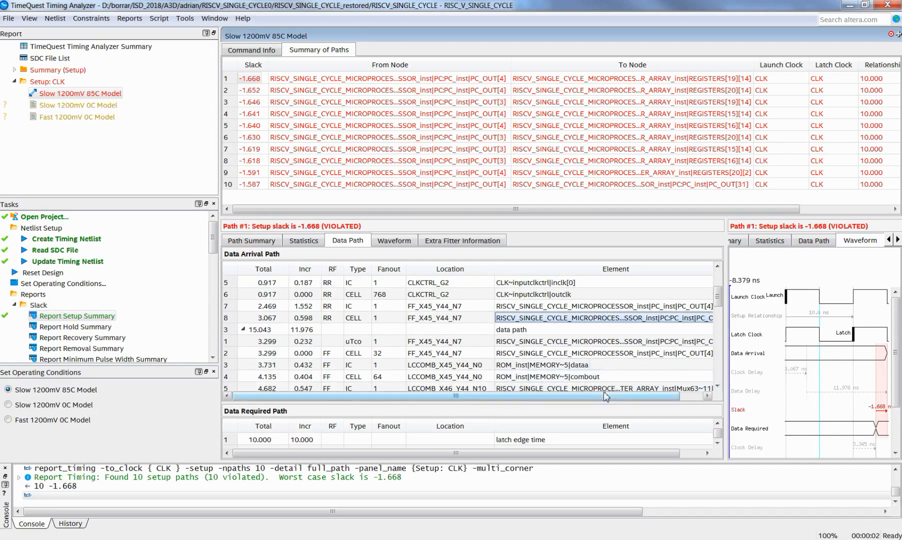
pyautogui.click(718, 387)
pyautogui.click(719, 386)
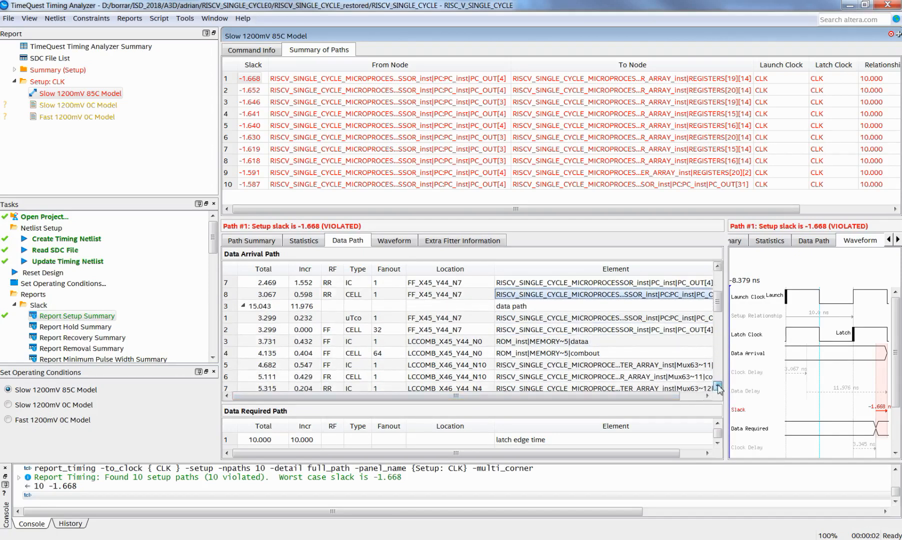
pyautogui.click(719, 386)
pyautogui.click(719, 386)
pyautogui.click(719, 386)
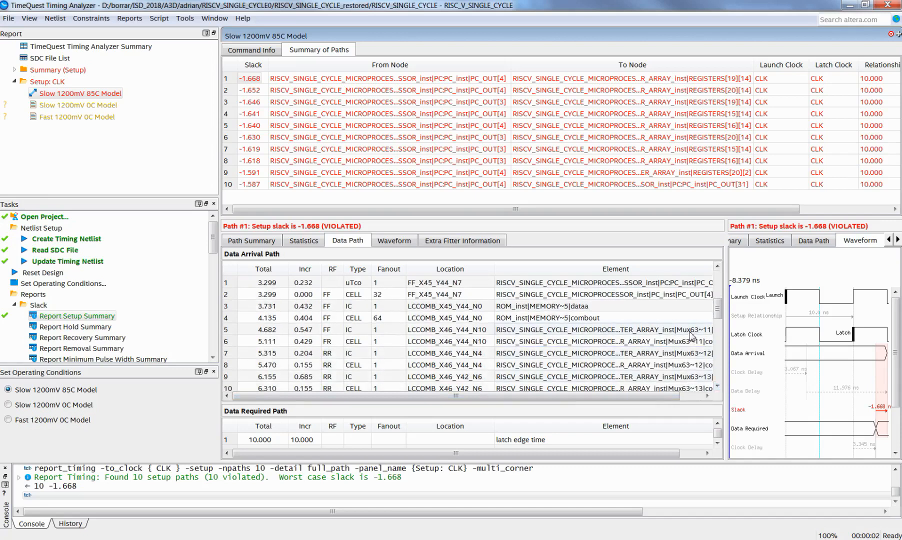
# Step: Follow path #1's Data Arrival Path through the register array multiplexers and the ALU adder elements
pyautogui.click(718, 386)
pyautogui.click(719, 386)
pyautogui.click(718, 386)
pyautogui.click(718, 386)
pyautogui.click(718, 386)
pyautogui.click(718, 386)
pyautogui.click(718, 386)
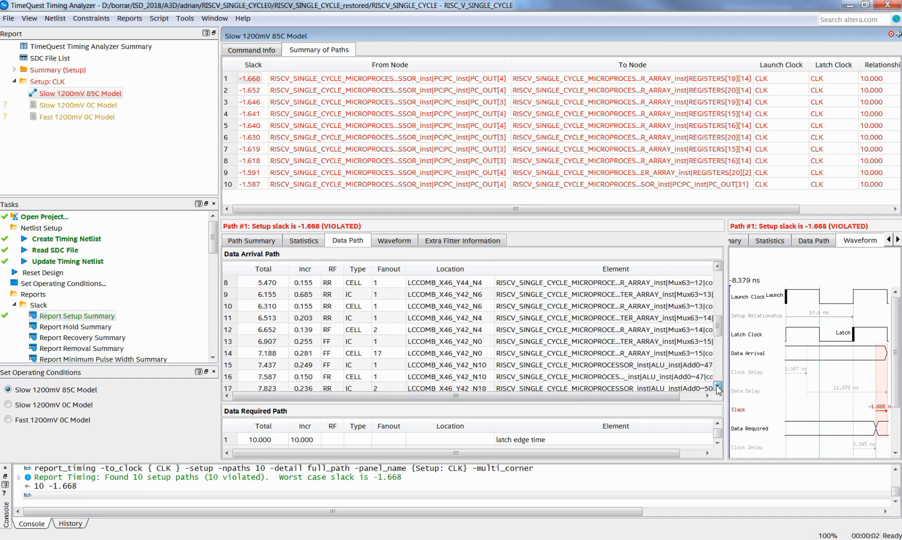
pyautogui.click(718, 386)
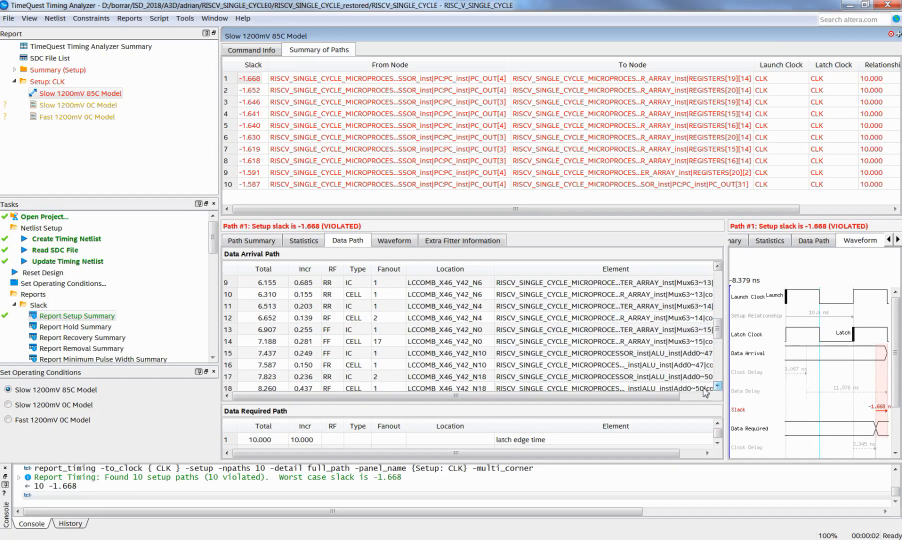
pyautogui.click(664, 378)
pyautogui.click(718, 386)
pyautogui.click(718, 386)
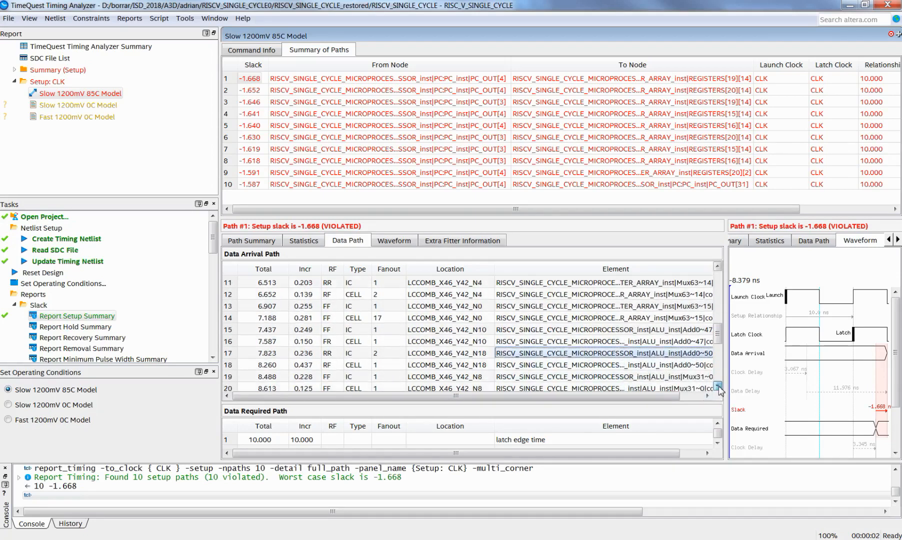
# Step: Follow path #1's Data Arrival Path from the ALU multiplexer into the RAM memory elements
pyautogui.click(718, 386)
pyautogui.click(719, 386)
pyautogui.click(718, 386)
pyautogui.click(718, 386)
pyautogui.click(719, 386)
pyautogui.click(718, 386)
pyautogui.click(718, 386)
pyautogui.click(719, 386)
pyautogui.click(718, 387)
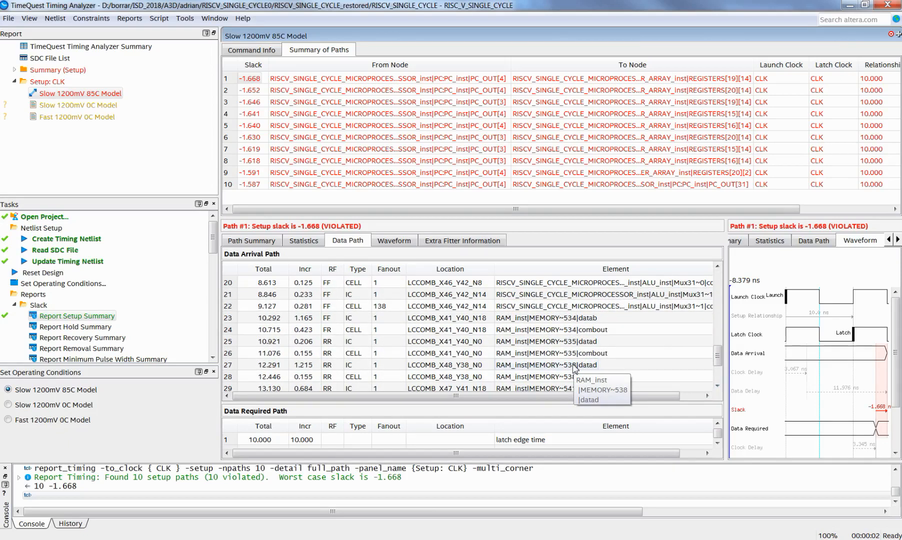
# Step: Follow path #1's Data Arrival Path from the RAM memory elements through the RAM multiplexer to the destination register
pyautogui.click(718, 386)
pyautogui.click(718, 386)
pyautogui.click(718, 386)
pyautogui.click(718, 386)
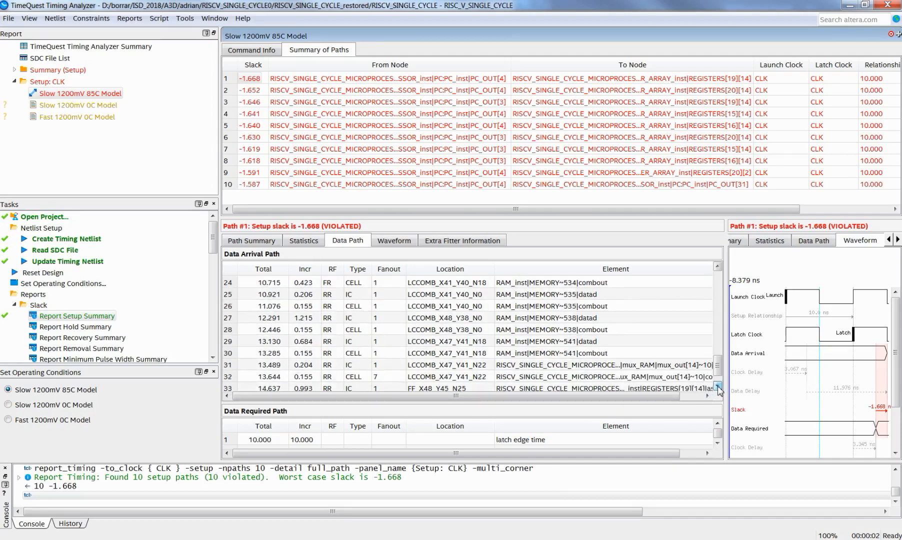
pyautogui.click(718, 388)
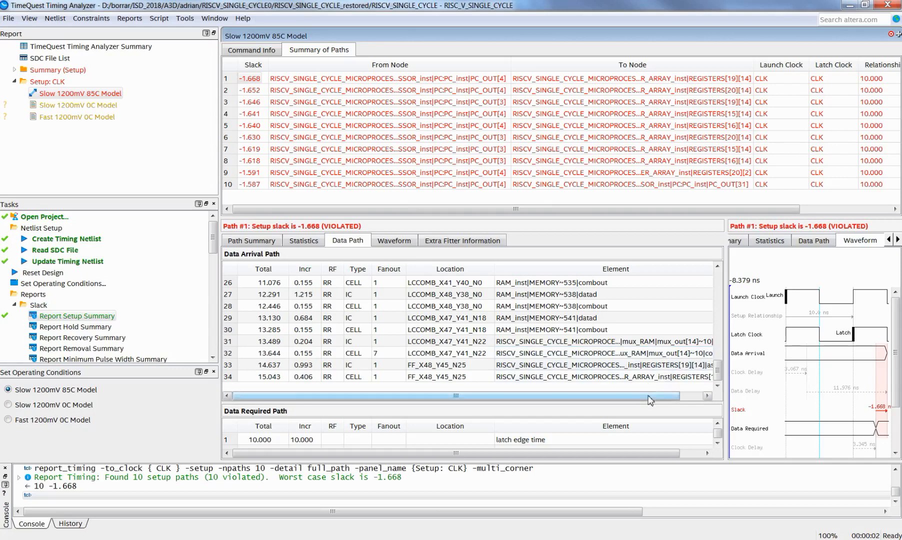
pyautogui.moveTo(651, 400); pyautogui.dragTo(676, 400)
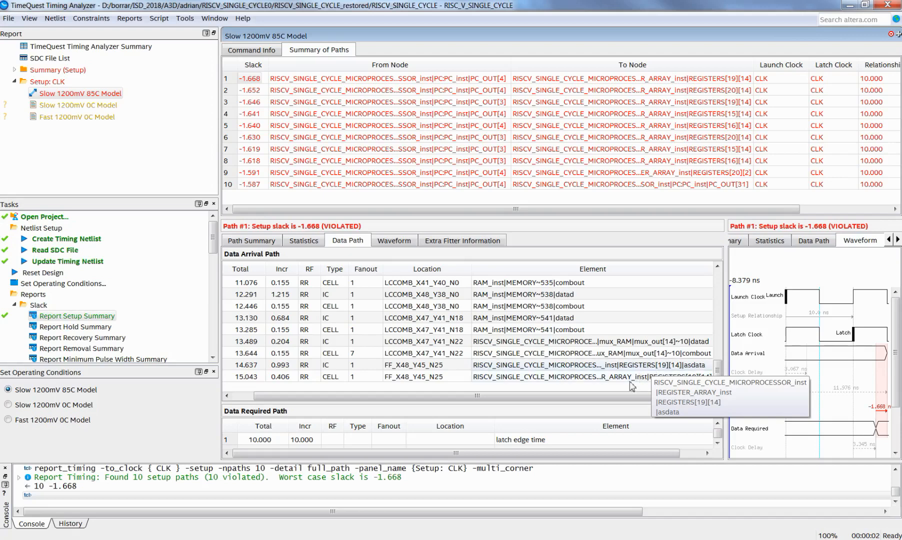
pyautogui.moveTo(613, 399); pyautogui.dragTo(559, 401)
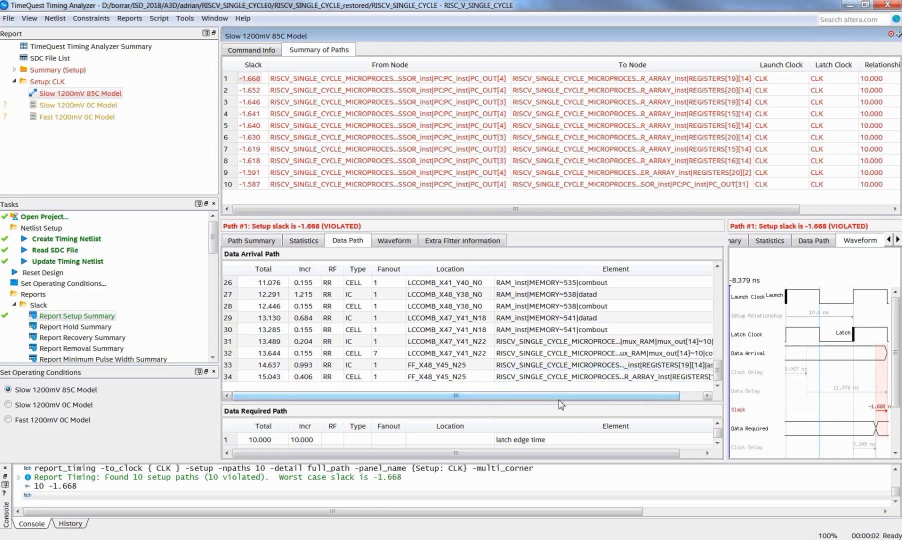
# Step: Locate path #1 from the Summary of Paths in the Technology Map Viewer
pyautogui.click(335, 79)
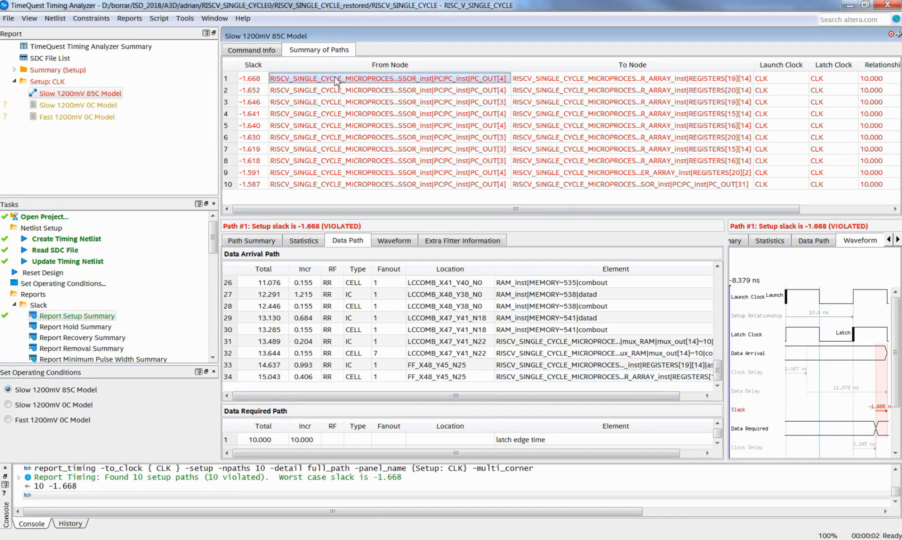
pyautogui.rightClick(337, 81)
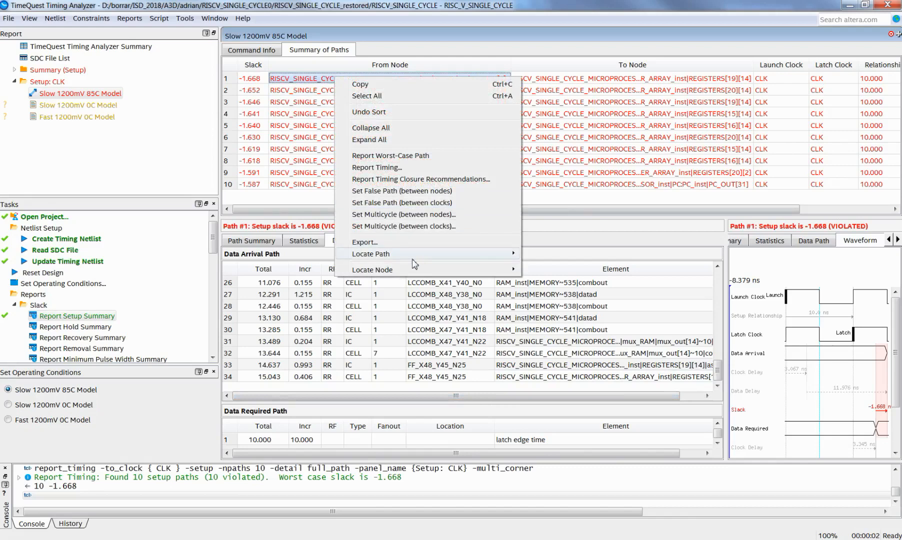
pyautogui.moveTo(413, 256)
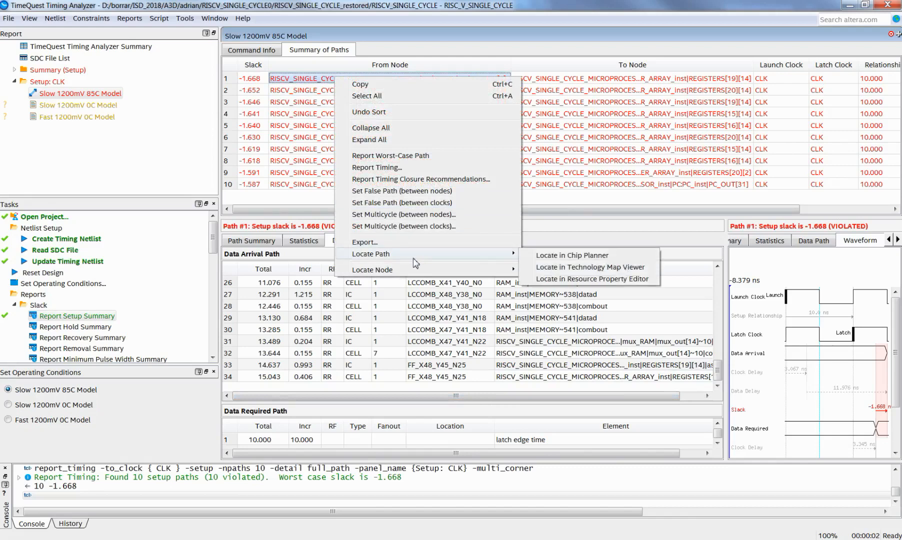
pyautogui.click(574, 272)
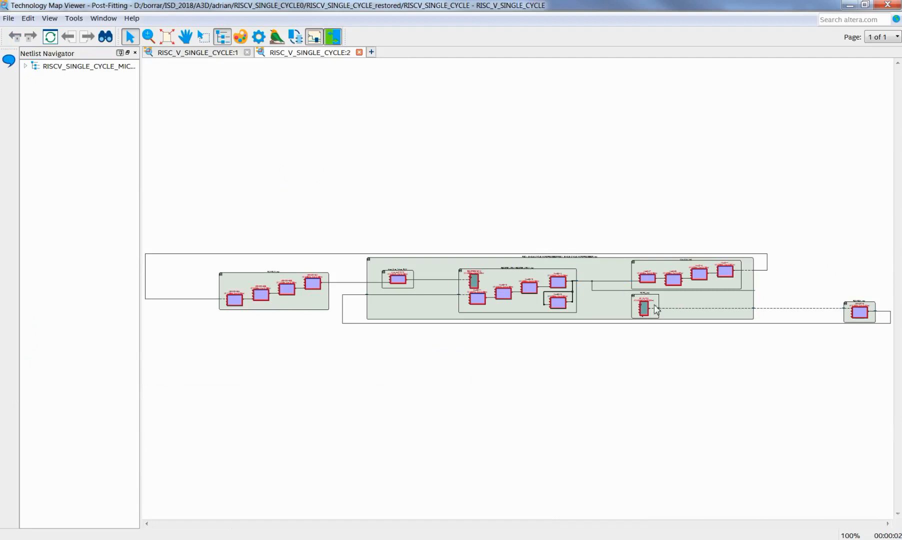
# Step: Examine the located path's schematic from the program counter register PC_OUT[4] to the ROM memory cell
pyautogui.scroll(2, 656, 308)
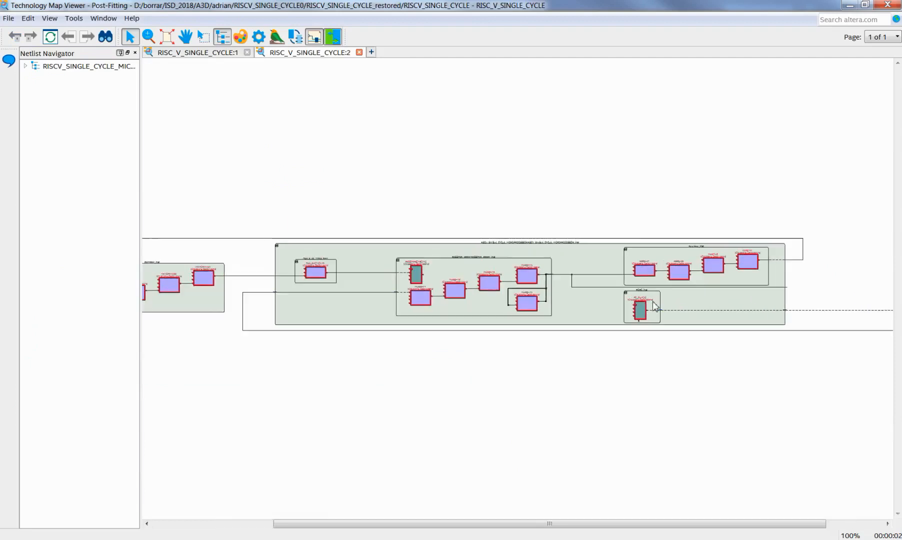
pyautogui.scroll(2, 656, 307)
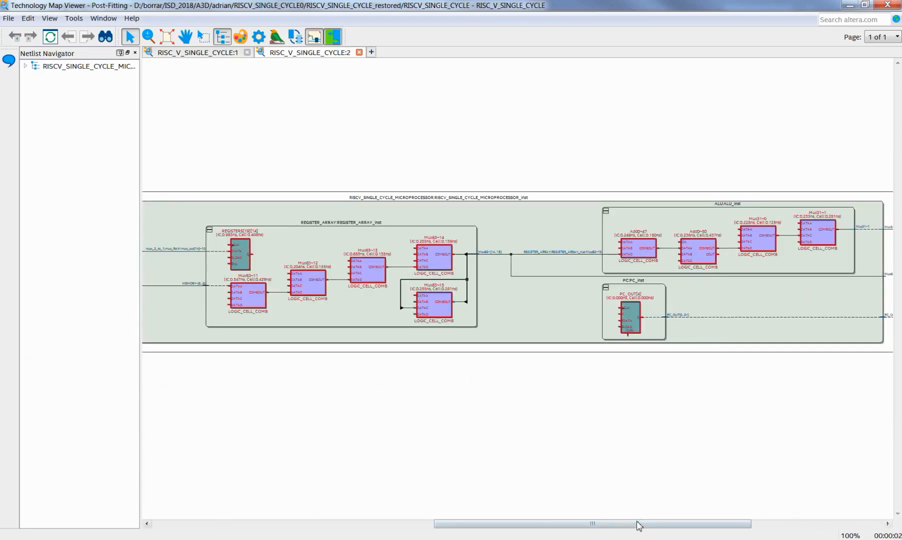
pyautogui.moveTo(639, 523); pyautogui.dragTo(710, 535)
pyautogui.moveTo(752, 532); pyautogui.dragTo(785, 529)
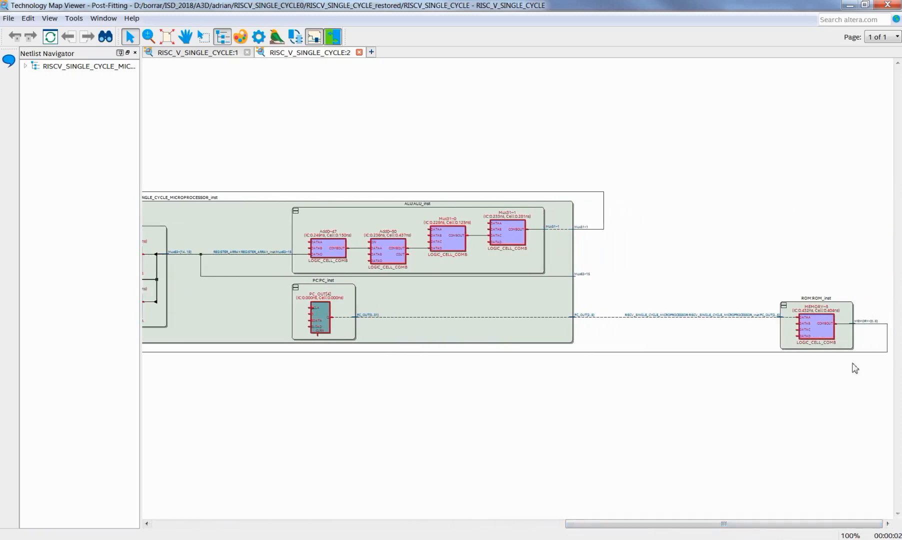
# Step: Trace the schematic path from the ROM through the register array and ALU to the RAM and destination register REGISTERS[19][14]
pyautogui.moveTo(764, 531); pyautogui.dragTo(451, 530)
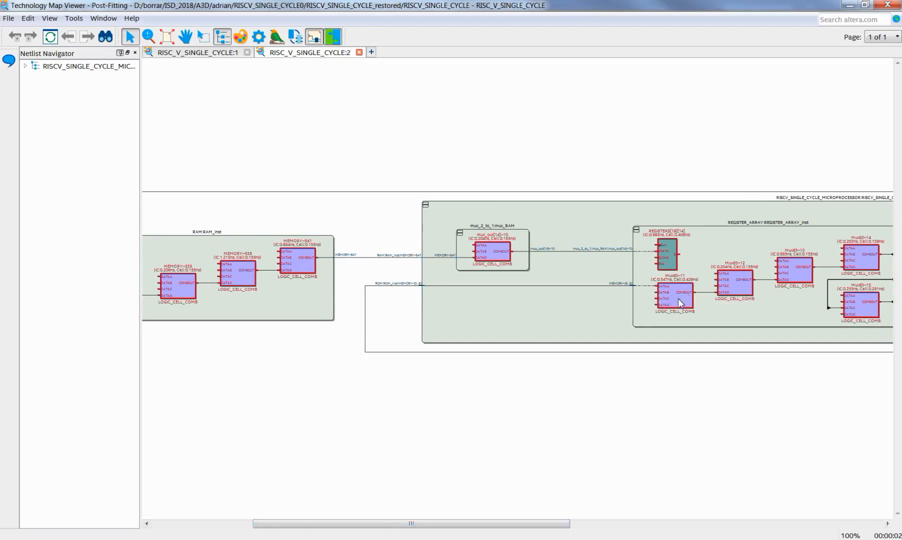
pyautogui.moveTo(555, 526); pyautogui.dragTo(612, 526)
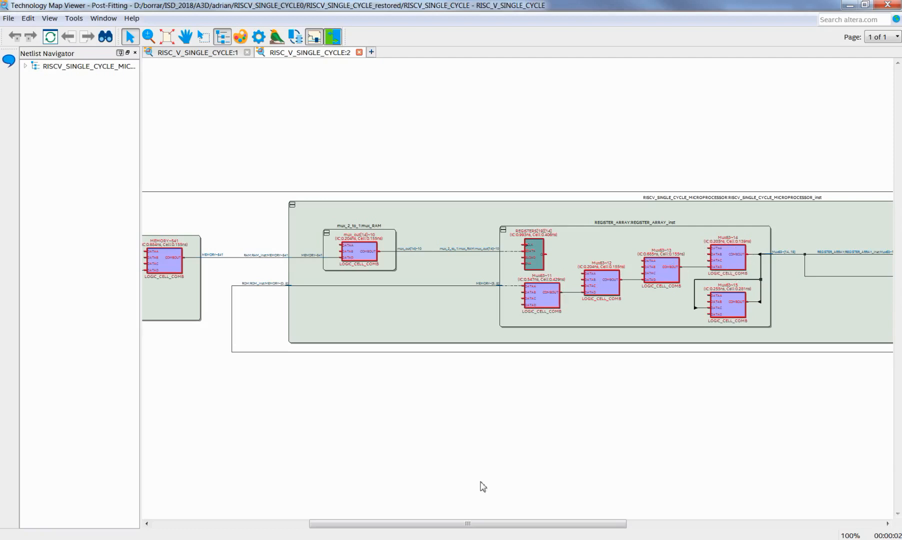
pyautogui.moveTo(523, 526); pyautogui.dragTo(590, 530)
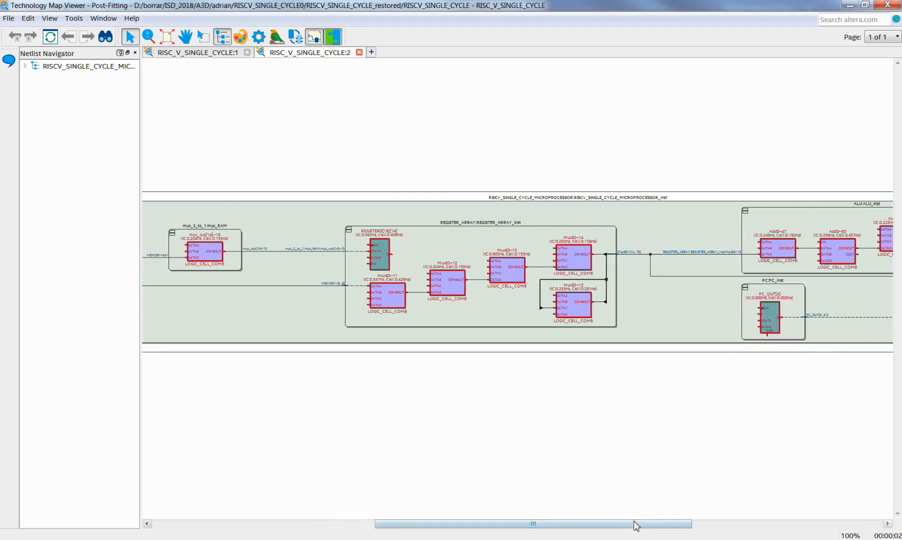
pyautogui.moveTo(636, 524); pyautogui.dragTo(705, 531)
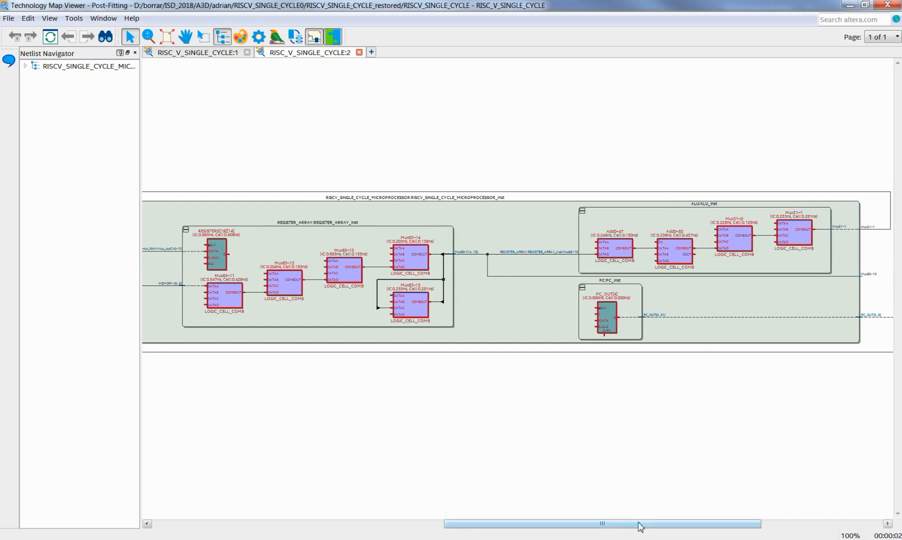
pyautogui.moveTo(640, 526); pyautogui.dragTo(361, 451)
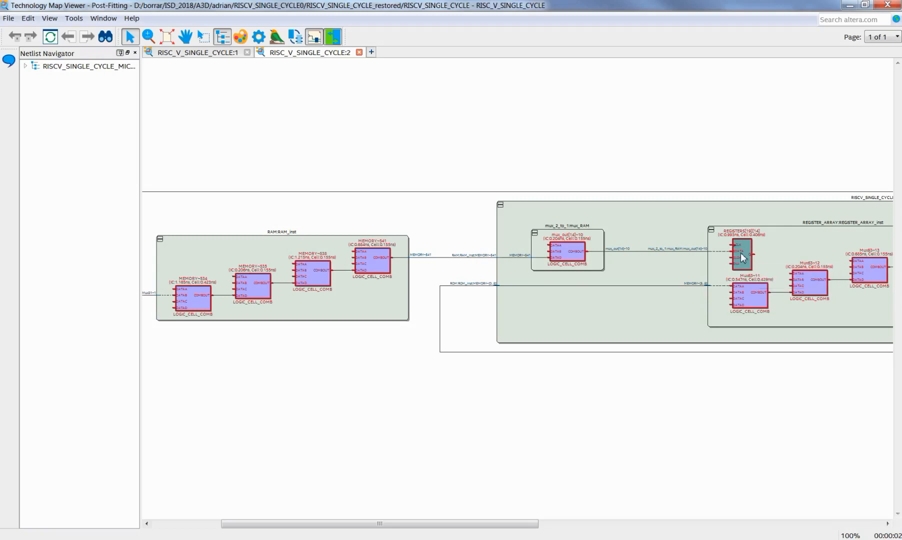
pyautogui.moveTo(416, 528); pyautogui.dragTo(387, 527)
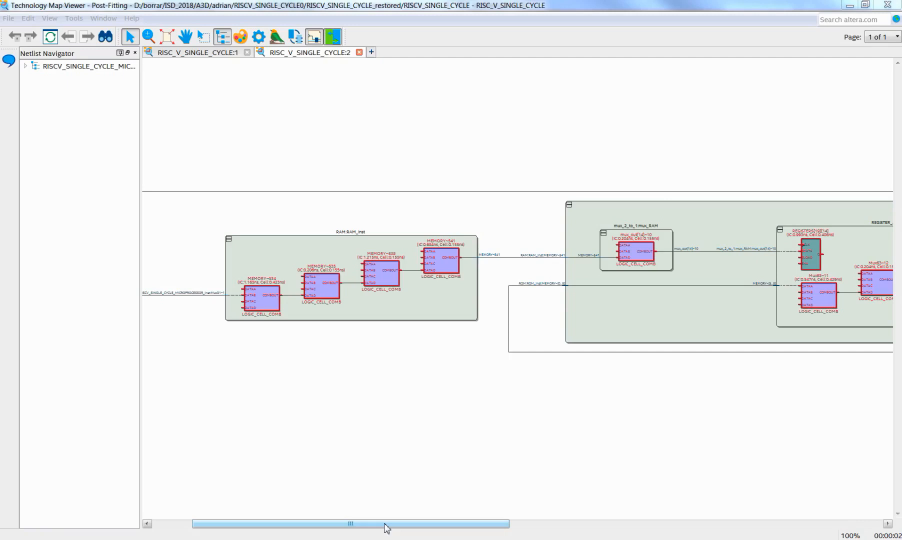
# Step: Retrace the schematic path from the ROM through the register array and ALU, and inspect the RAM cell MEMORY~541's logic details
pyautogui.moveTo(409, 527); pyautogui.dragTo(775, 529)
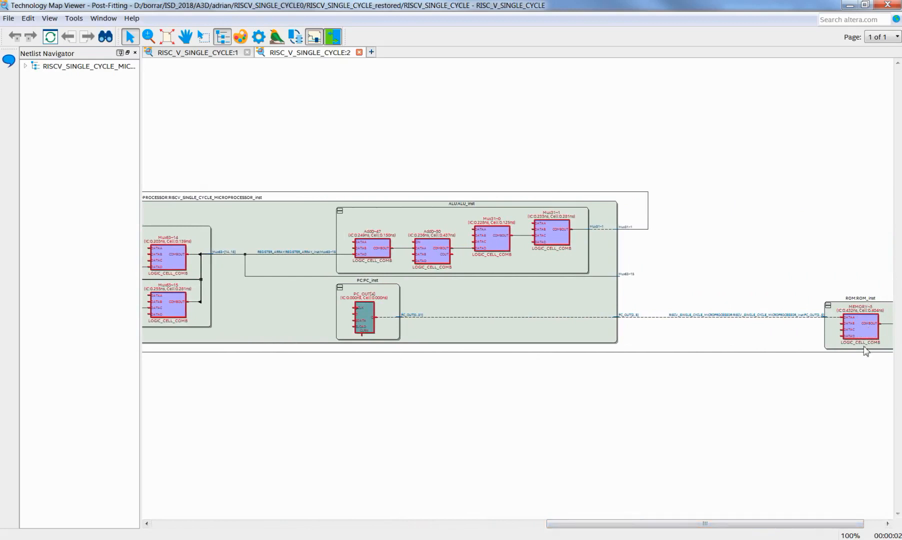
pyautogui.moveTo(823, 527); pyautogui.dragTo(558, 534)
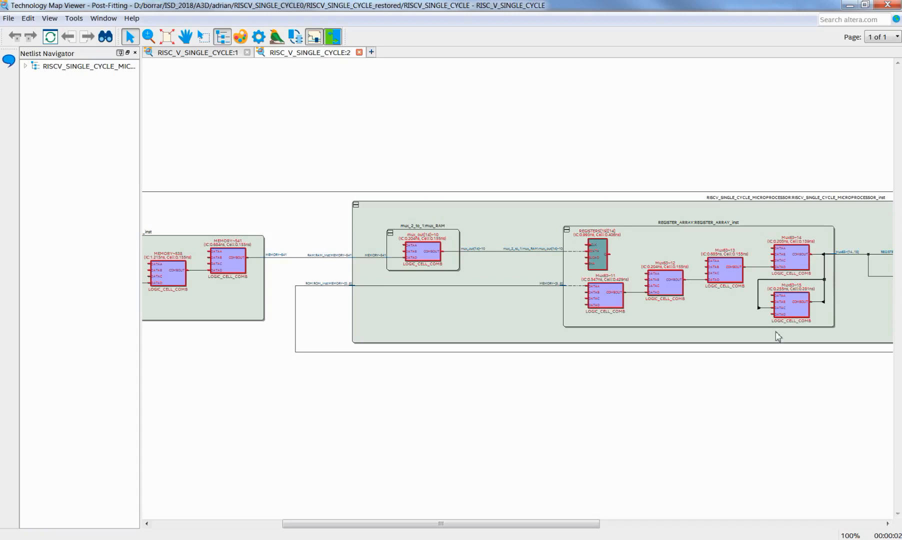
pyautogui.moveTo(590, 525); pyautogui.dragTo(674, 526)
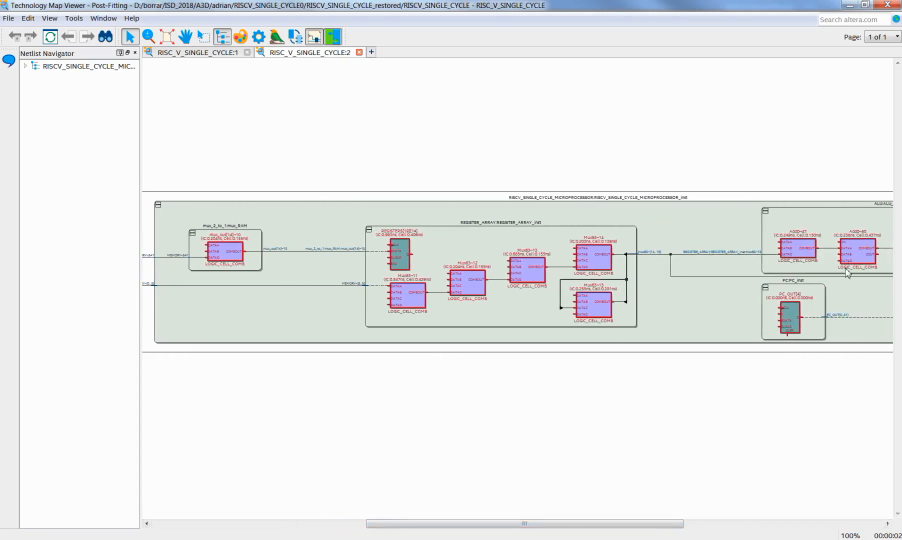
pyautogui.moveTo(610, 526); pyautogui.dragTo(654, 532)
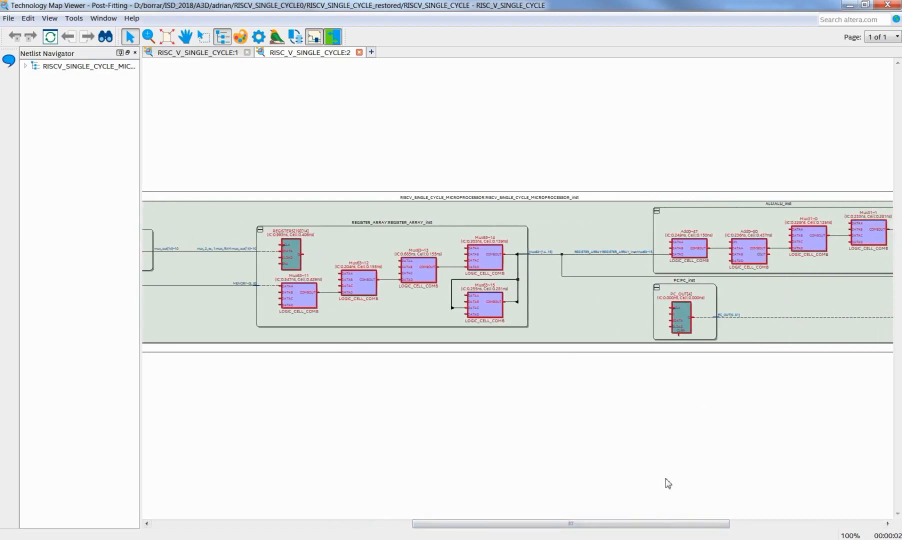
pyautogui.moveTo(671, 526); pyautogui.dragTo(727, 534)
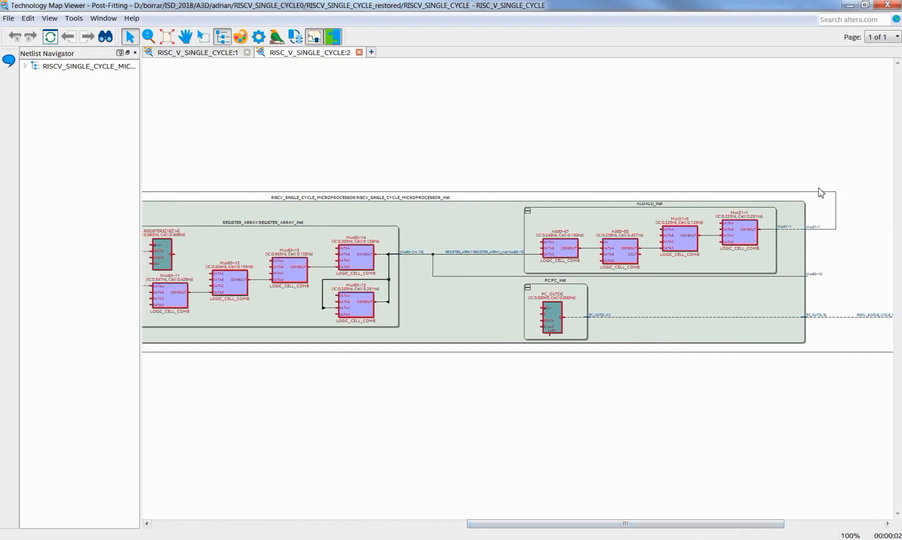
pyautogui.moveTo(656, 527); pyautogui.dragTo(374, 527)
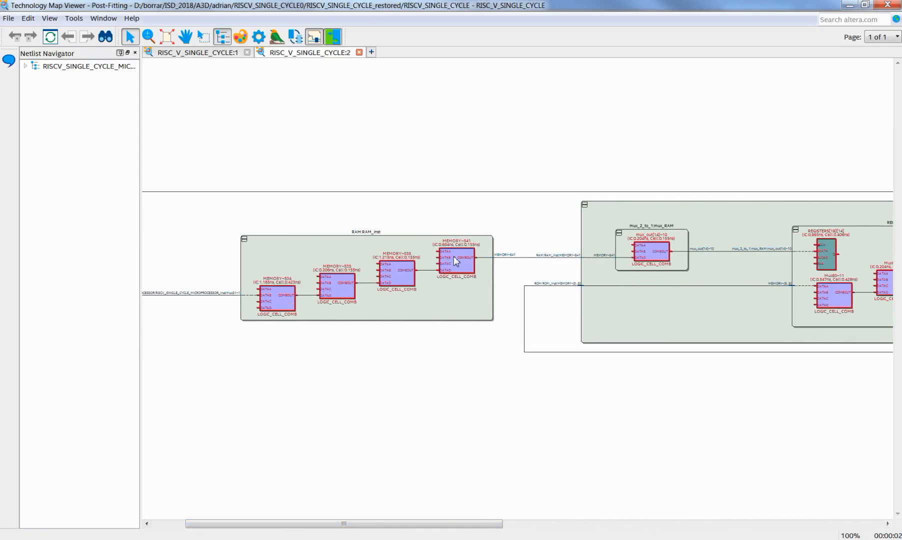
pyautogui.moveTo(456, 261)
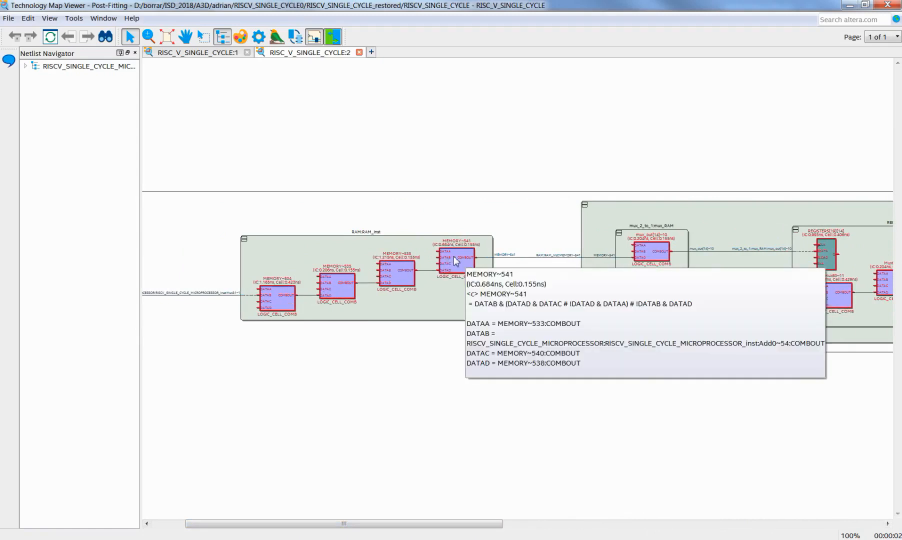